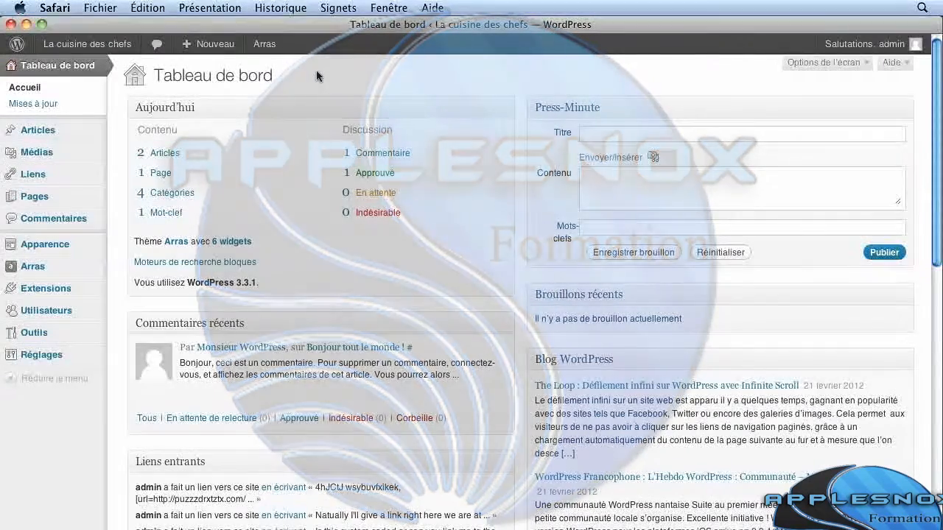
Open the page for adding new media and upload cerises.jpg into its drop area from the Images folder in Finder.
mouse_move(57, 156)
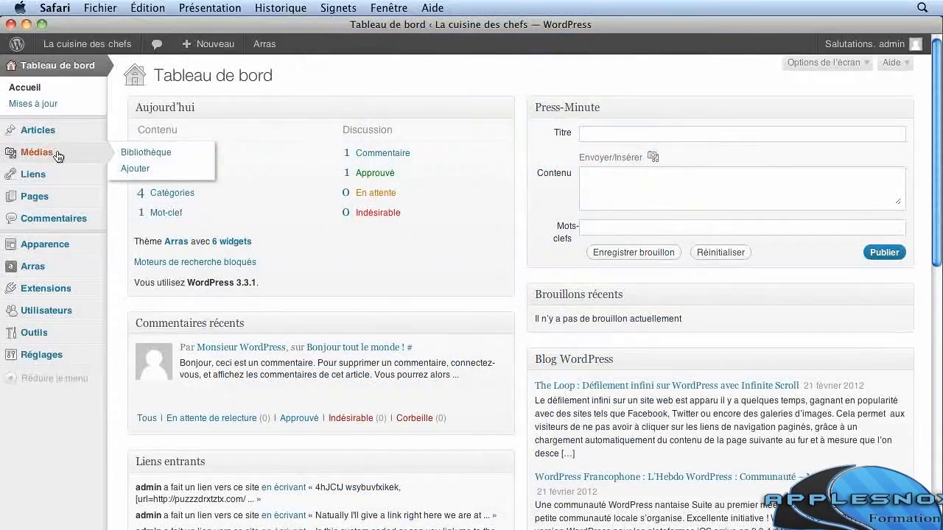
left_click(135, 169)
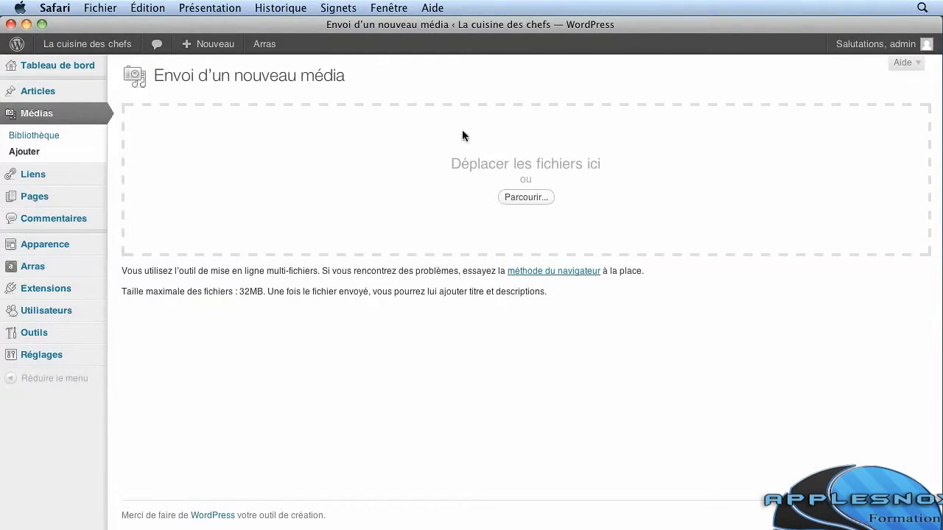
key("super+Tab")
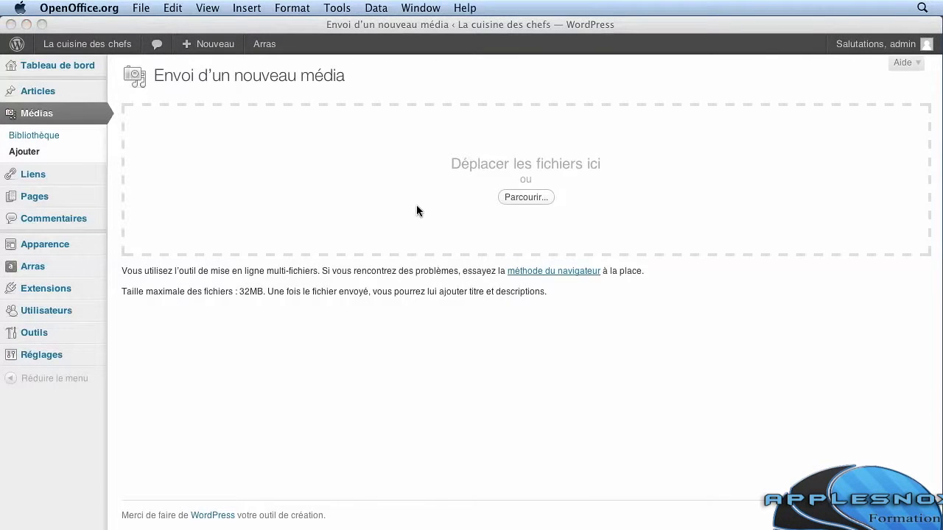
key("super+Tab")
key("super+Tab")
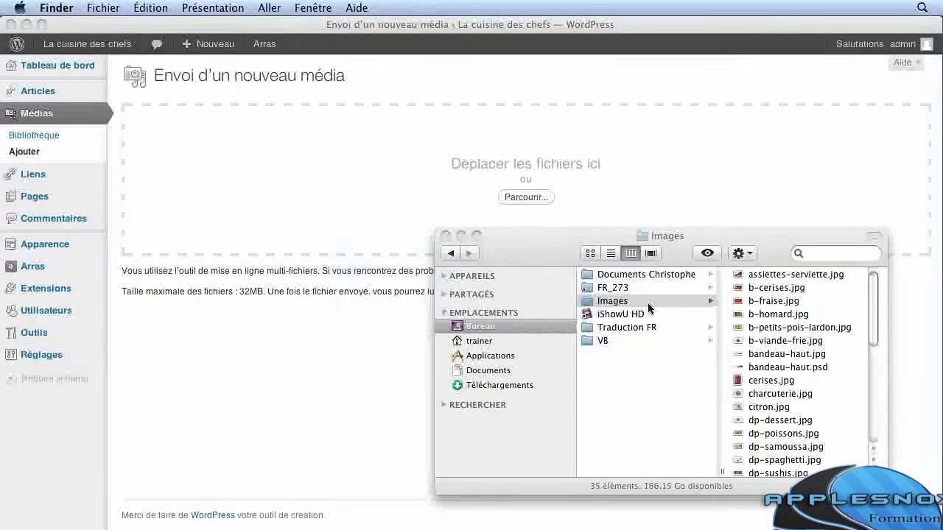
left_click_drag(559, 240, 533, 248)
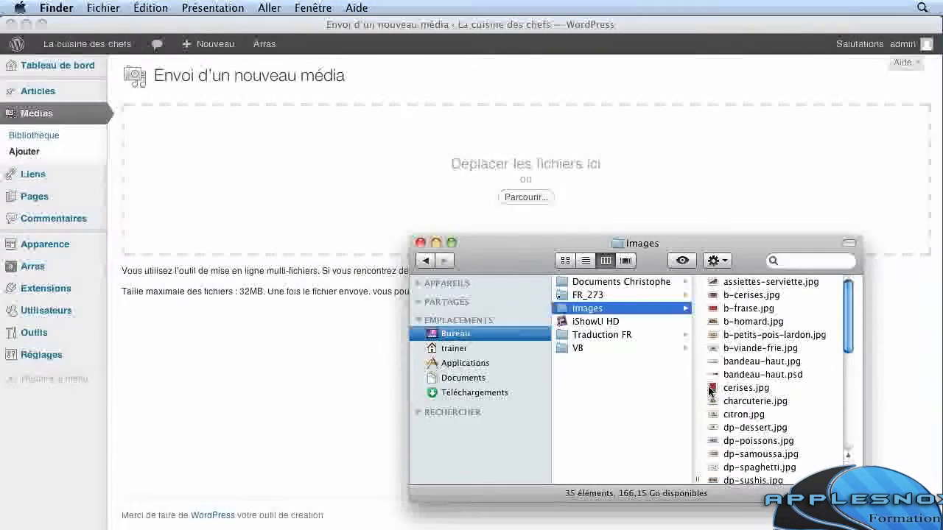
left_click_drag(710, 390, 558, 182)
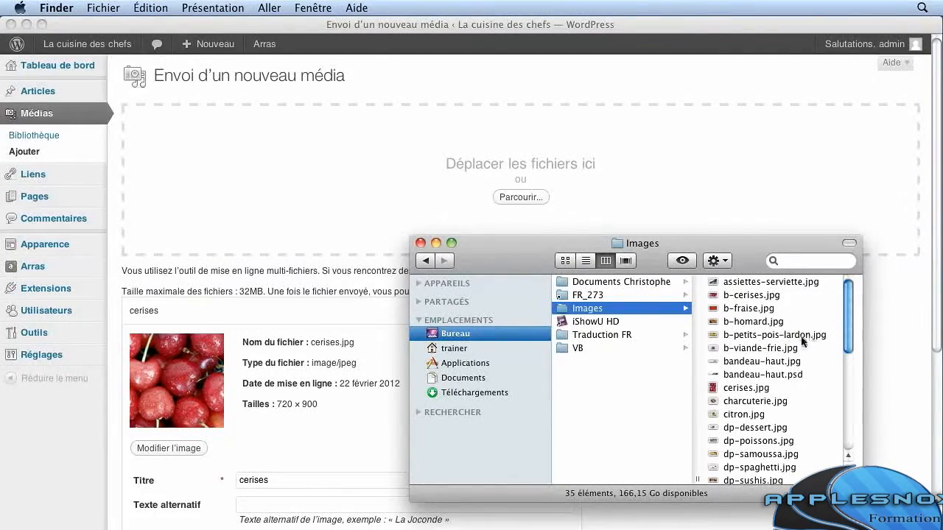
Upload the five images b-cerises.jpg through b-viande-frie.jpg from the Finder folder together, and move the Finder window clear of the upload list.
left_click(733, 298)
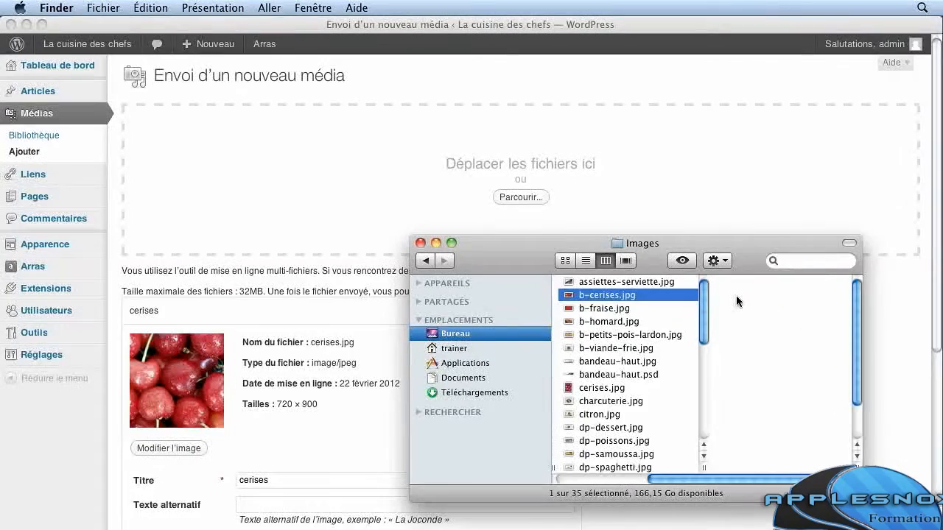
left_click(605, 348, "shift")
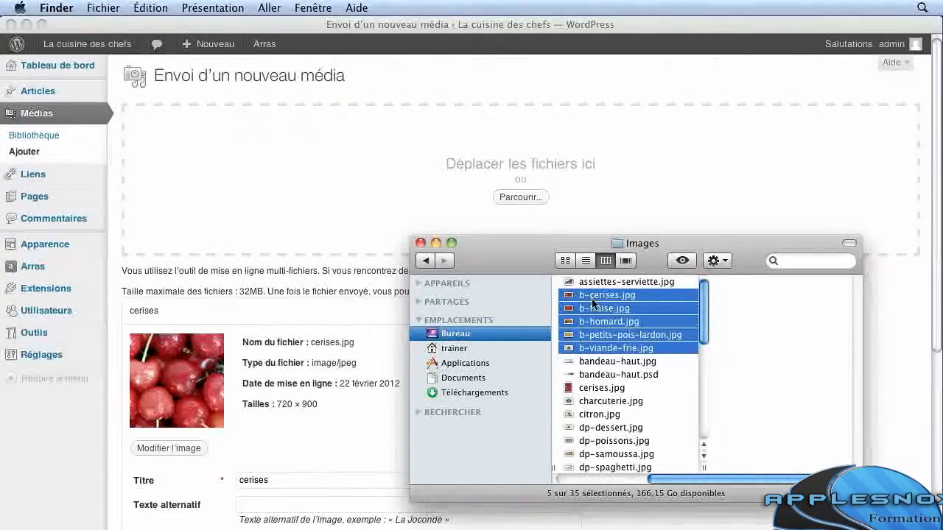
left_click_drag(568, 307, 369, 181)
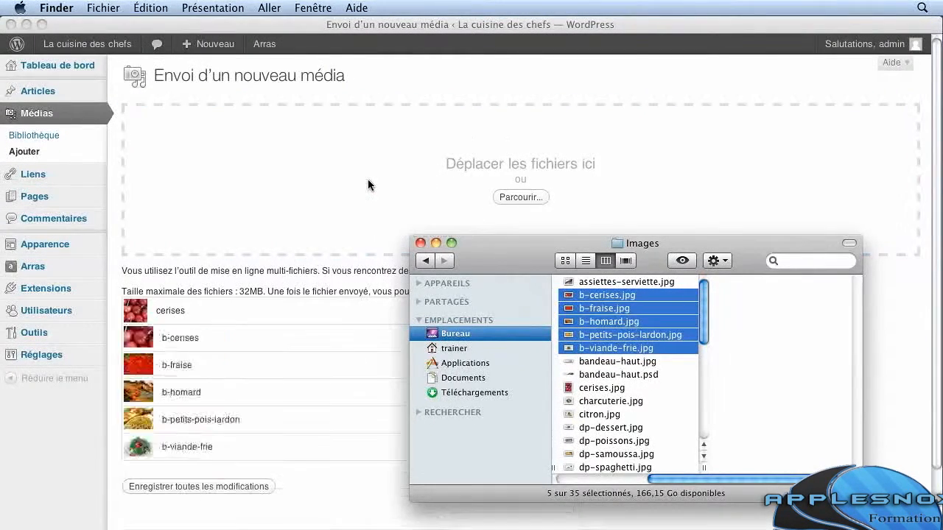
left_click_drag(463, 269, 654, 96)
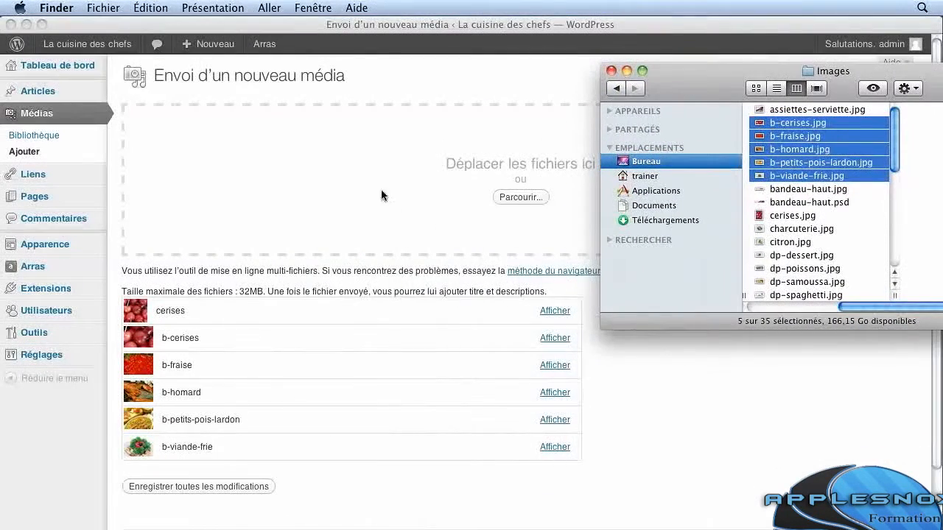
Return to Safari and upload dp-dessert.jpg by browsing for it in the Images folder.
left_click(328, 195)
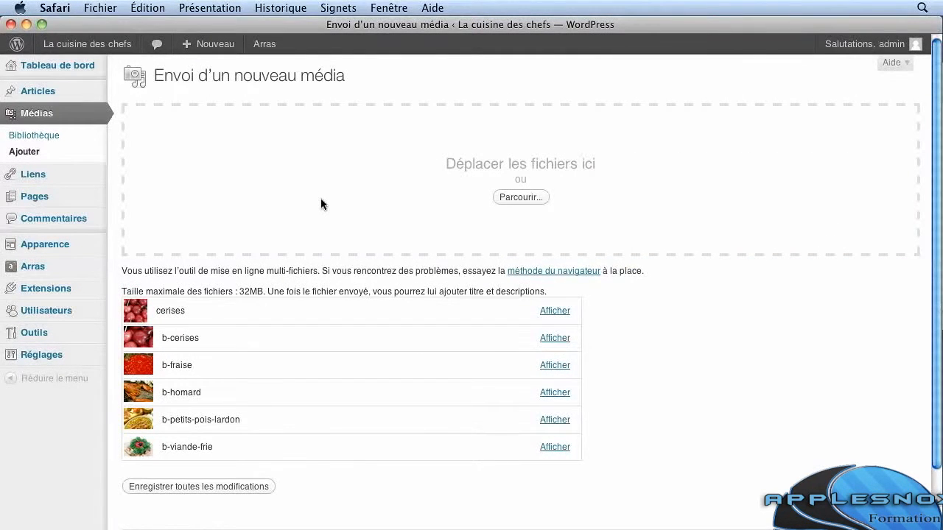
left_click(519, 197)
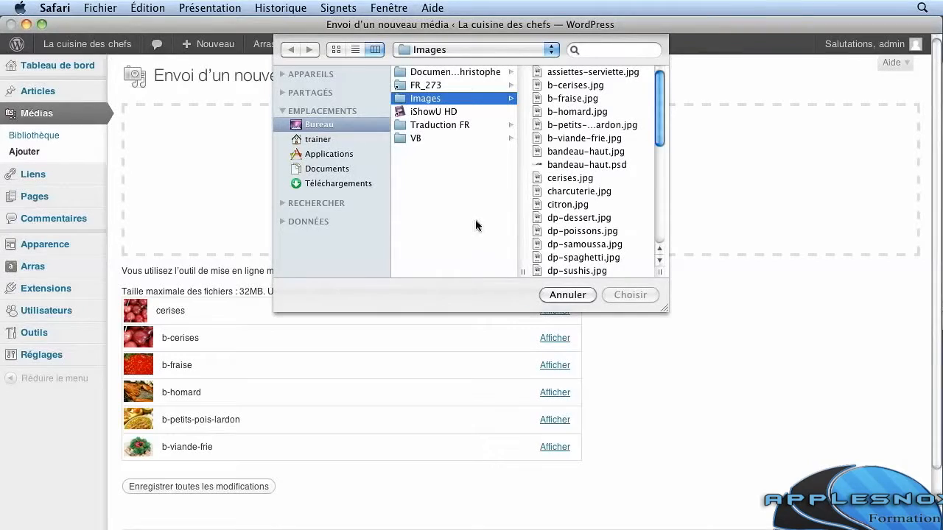
left_click(538, 219)
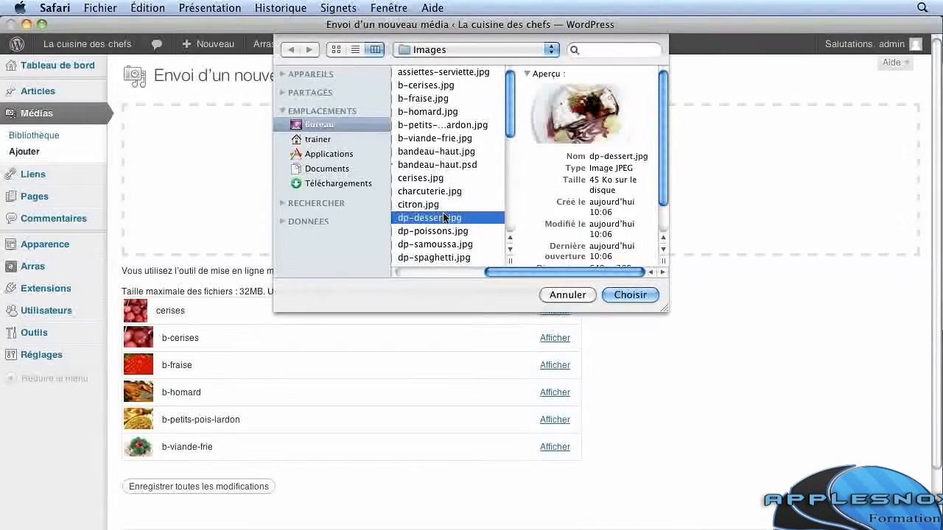
left_click(630, 295)
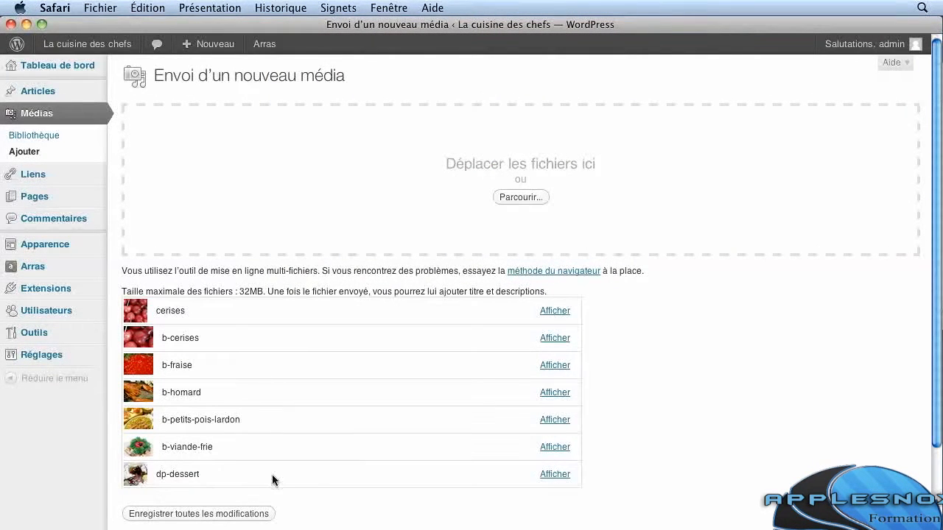
Browse for and upload the five images dp-poissons.jpg through dp-tacos.jpg together.
left_click(521, 197)
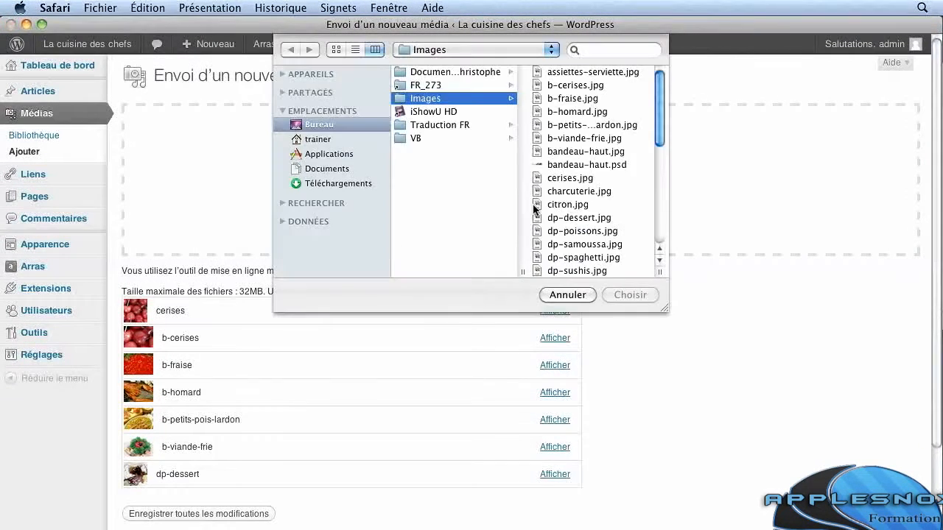
left_click(585, 232)
scroll(508, 263, "down", 3)
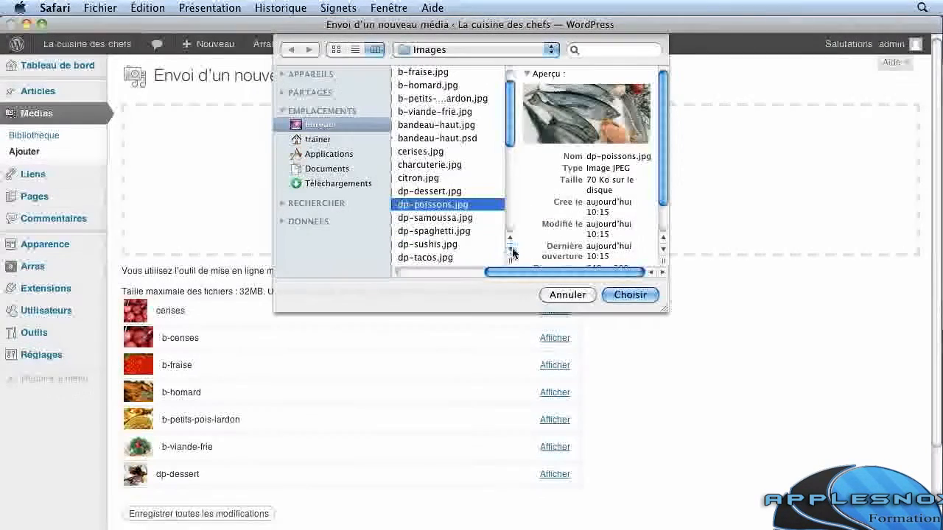
left_click(421, 249, "shift")
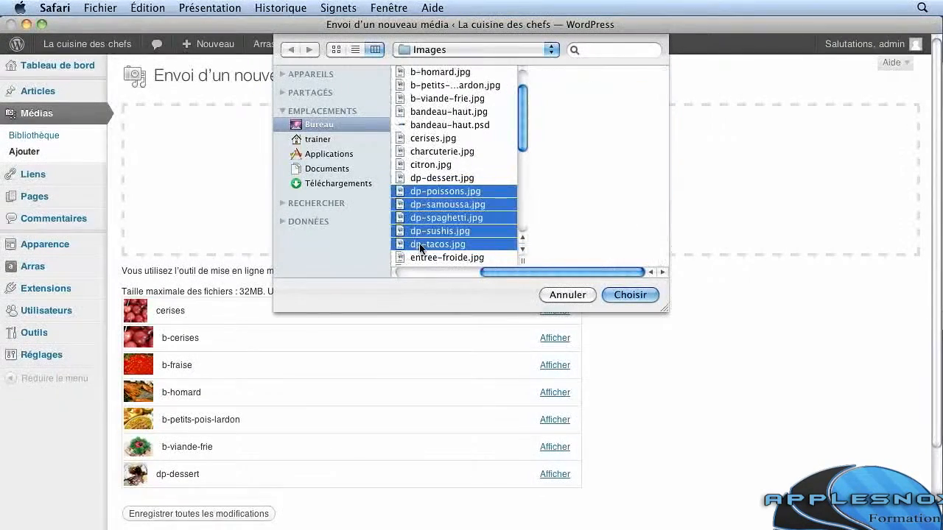
left_click(628, 295)
scroll(624, 299, "down", 5)
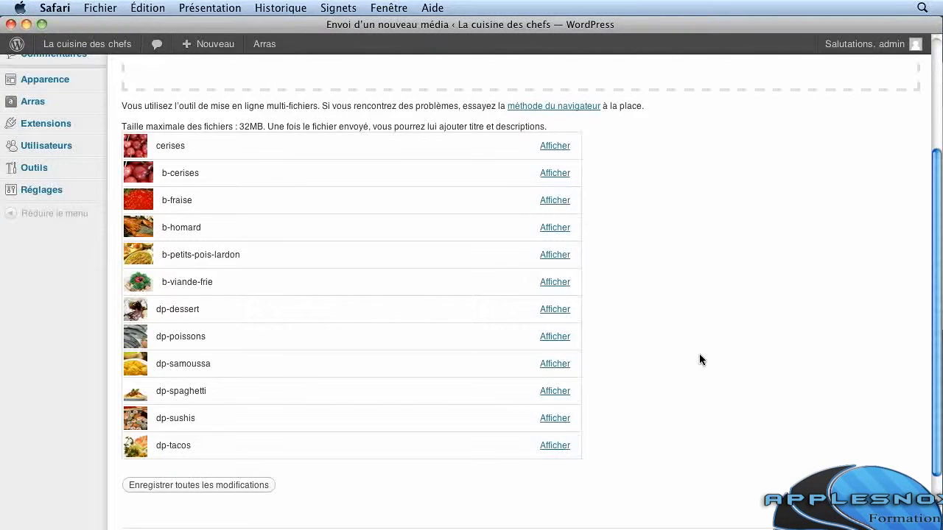
Switch to Finder and open the site's upload folder at Applications/MAMP/htdocs/cuisine-chefs/wp-content/uploads/2012/02.
key("super+Tab")
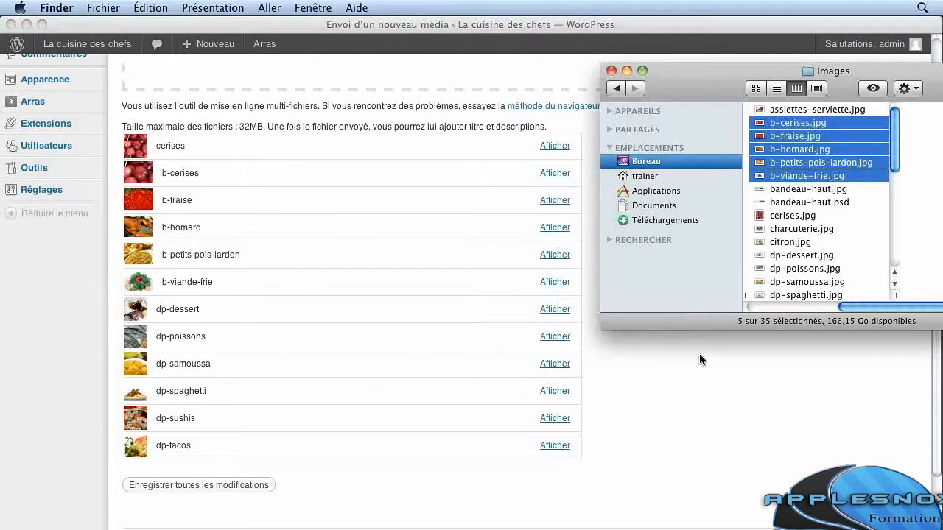
left_click_drag(701, 78, 392, 125)
left_click(348, 238)
scroll(470, 254, "down", 5)
left_click(475, 287)
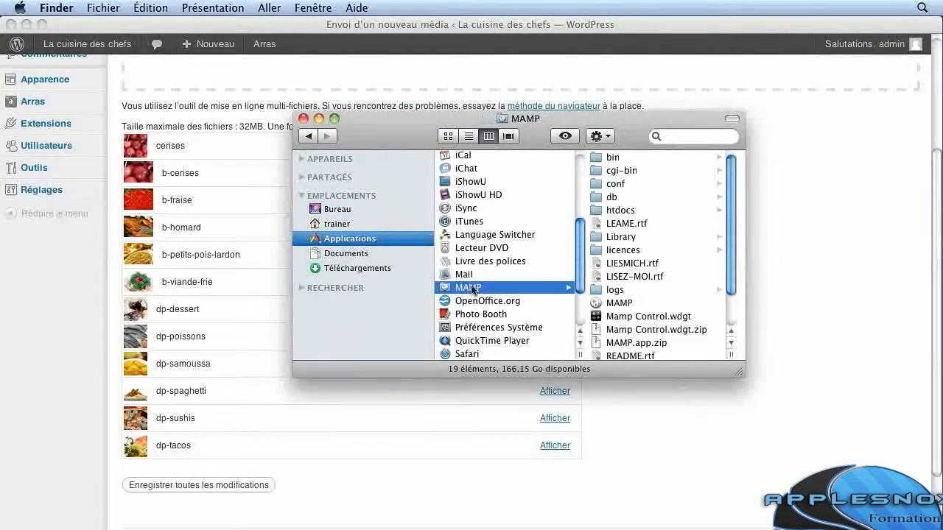
left_click(628, 213)
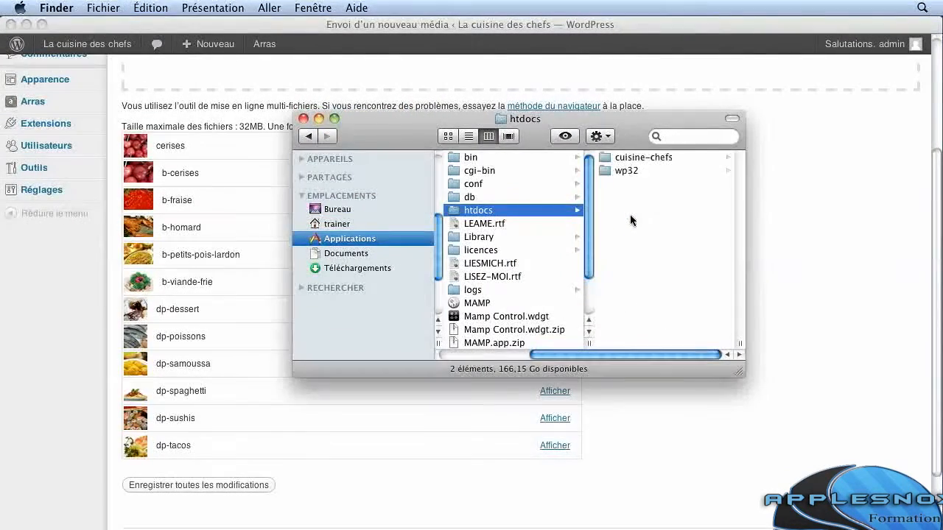
left_click(605, 158)
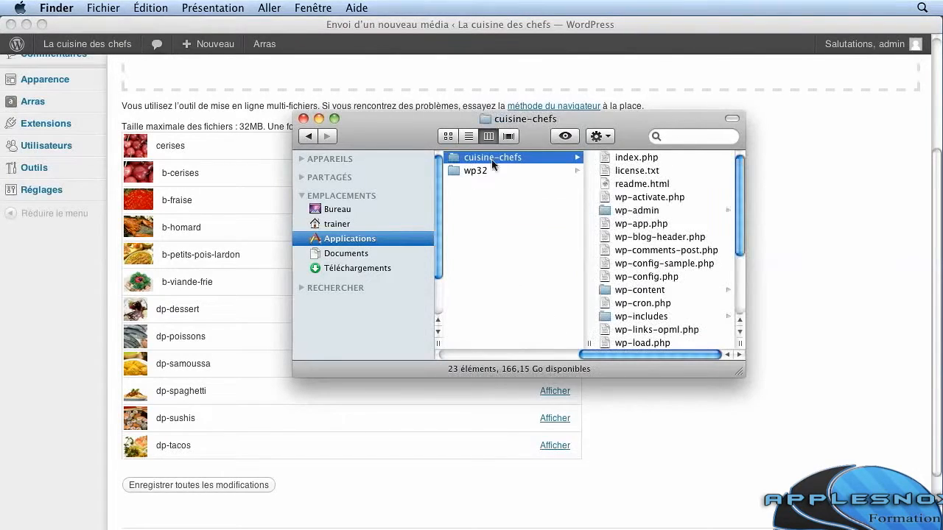
left_click(608, 294)
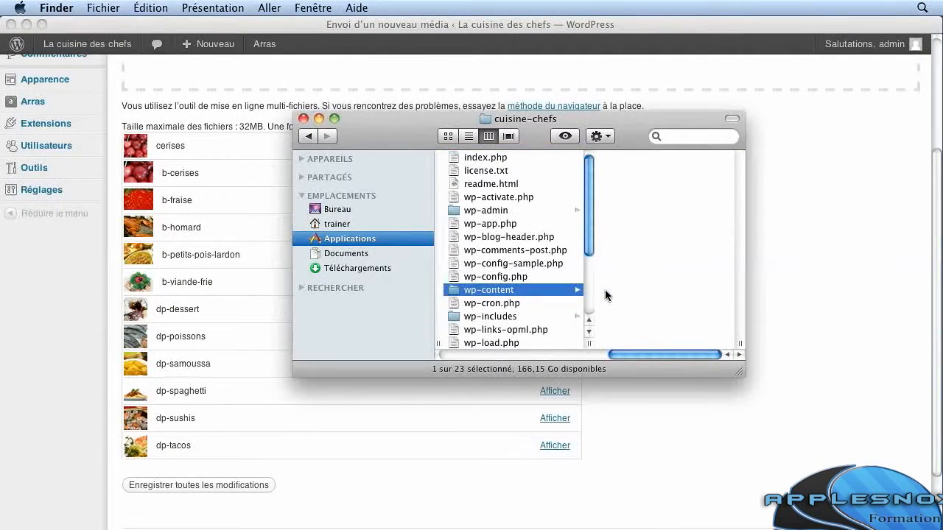
left_click(606, 224)
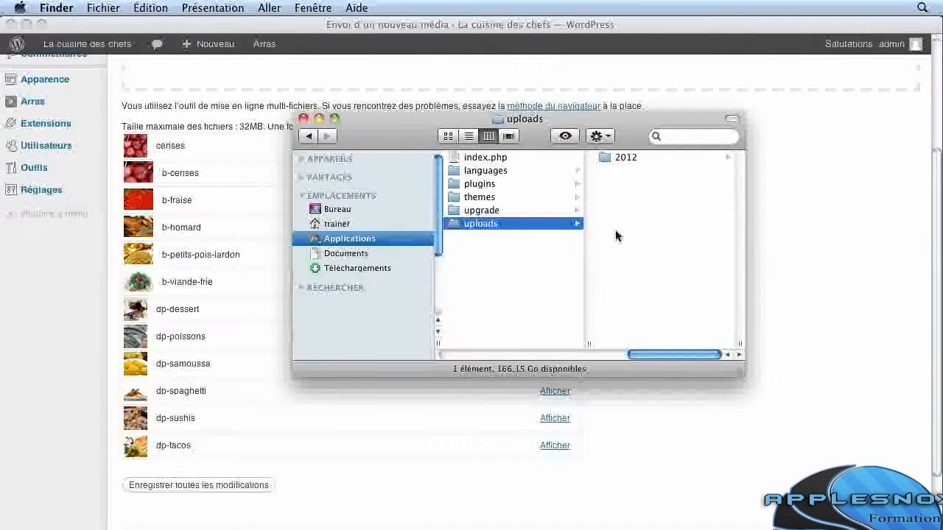
left_click(603, 159)
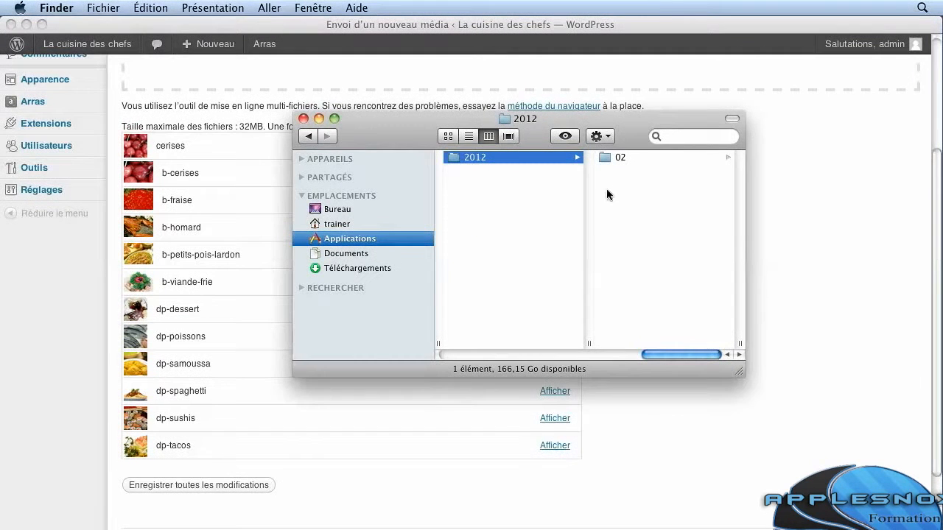
left_click(602, 157)
Examine the image files and their size variants in the 02 folder, widening the Finder window so the full file names can be read.
scroll(674, 184, "down", 3)
scroll(676, 196, "down", 6)
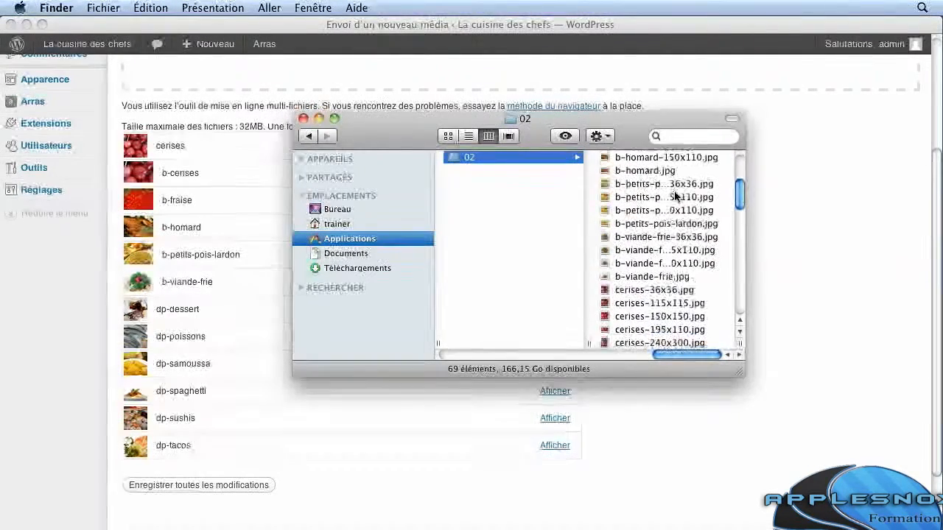
scroll(675, 195, "down", 3)
scroll(675, 195, "down", 2)
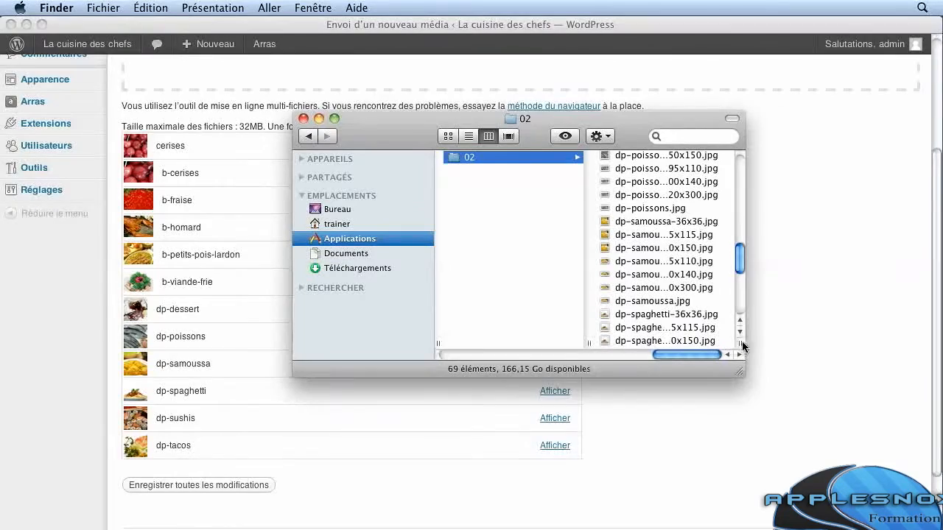
left_click_drag(742, 347, 839, 341)
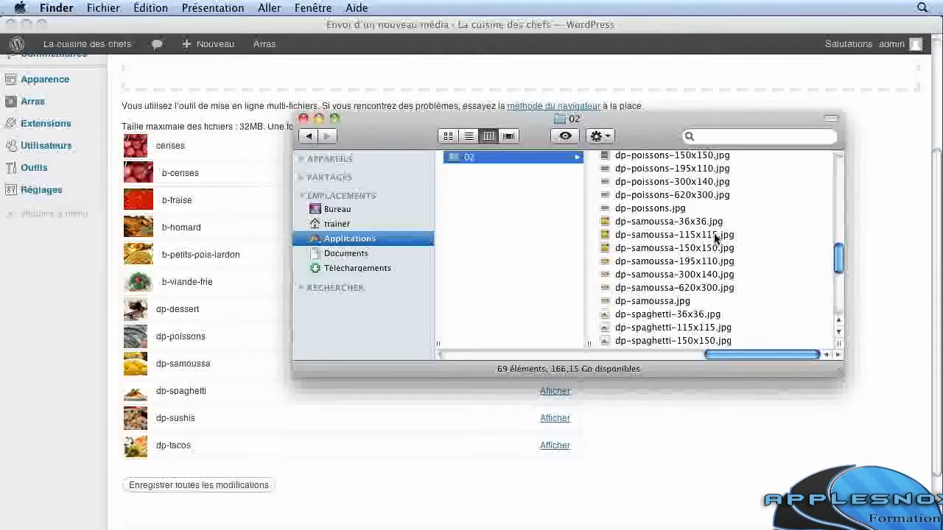
scroll(767, 277, "down", 6)
scroll(767, 276, "up", 10)
scroll(767, 276, "up", 8)
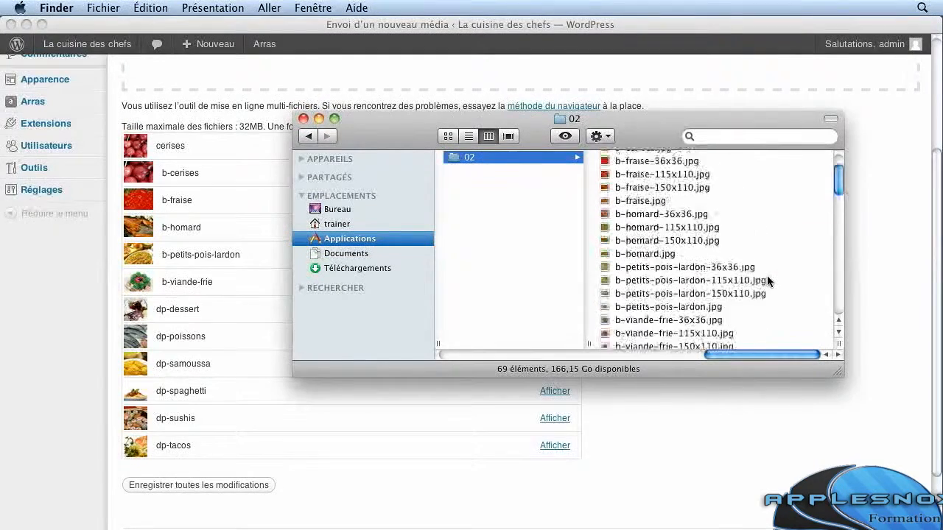